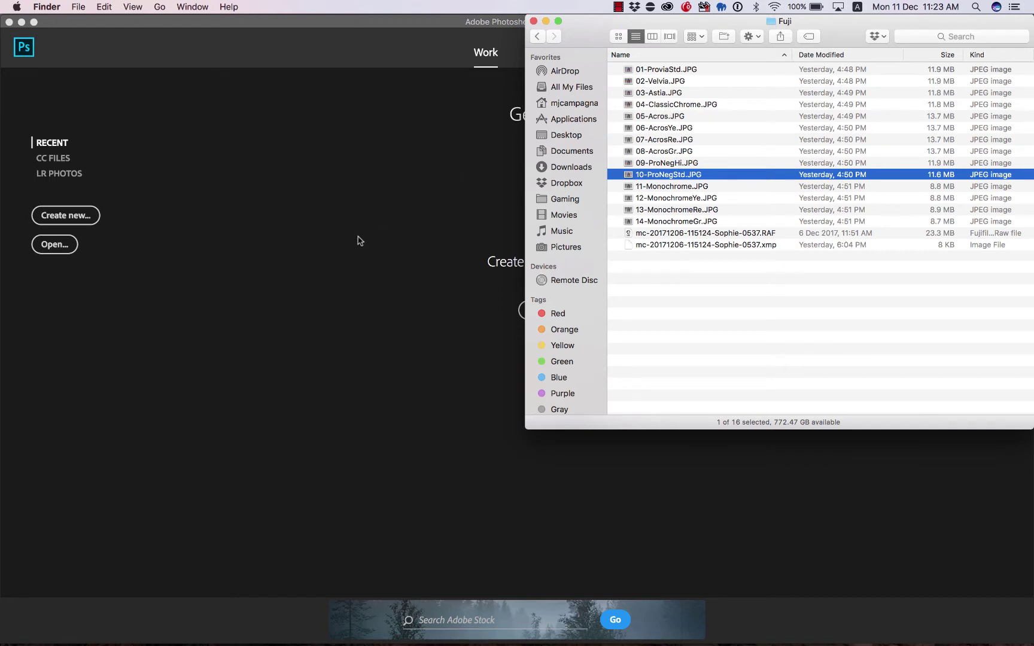
Drag 04-ClassicChrome.JPG from the Fuji folder in Finder into Photoshop to open it.
{"action": "left_click_drag", "start_coordinate": [658, 105], "coordinate": [407, 175]}
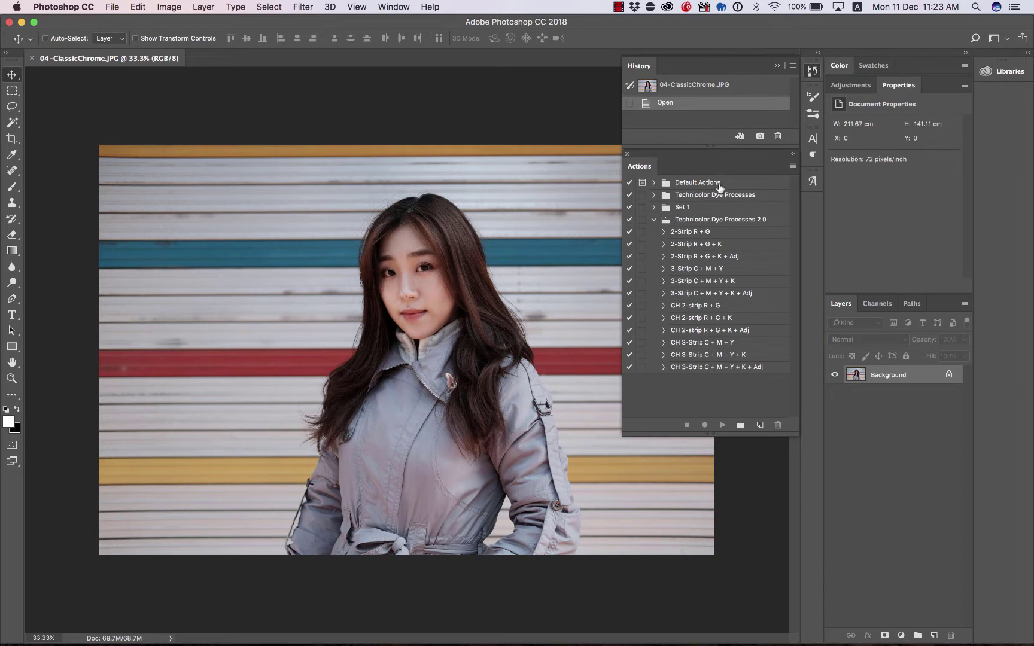
Select only the CH 2-strip R + G action in Technicolor Dye Processes 2.0 and play it.
{"action": "left_click", "coordinate": [731, 236]}
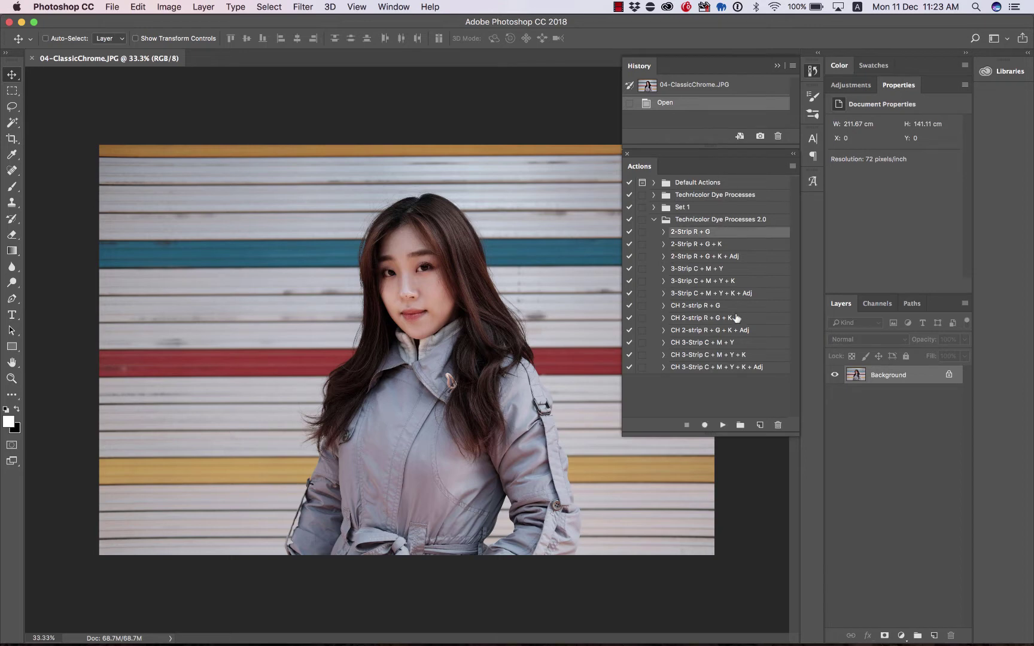
{"action": "left_click", "coordinate": [729, 368], "text": "shift"}
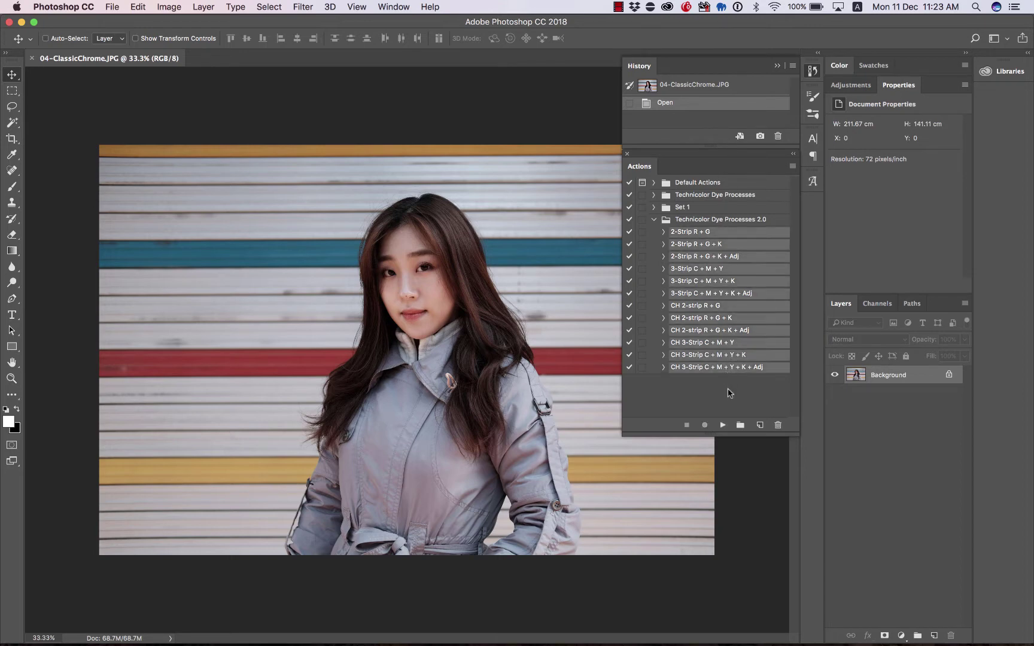
{"action": "left_click", "coordinate": [731, 393]}
{"action": "left_click", "coordinate": [752, 309]}
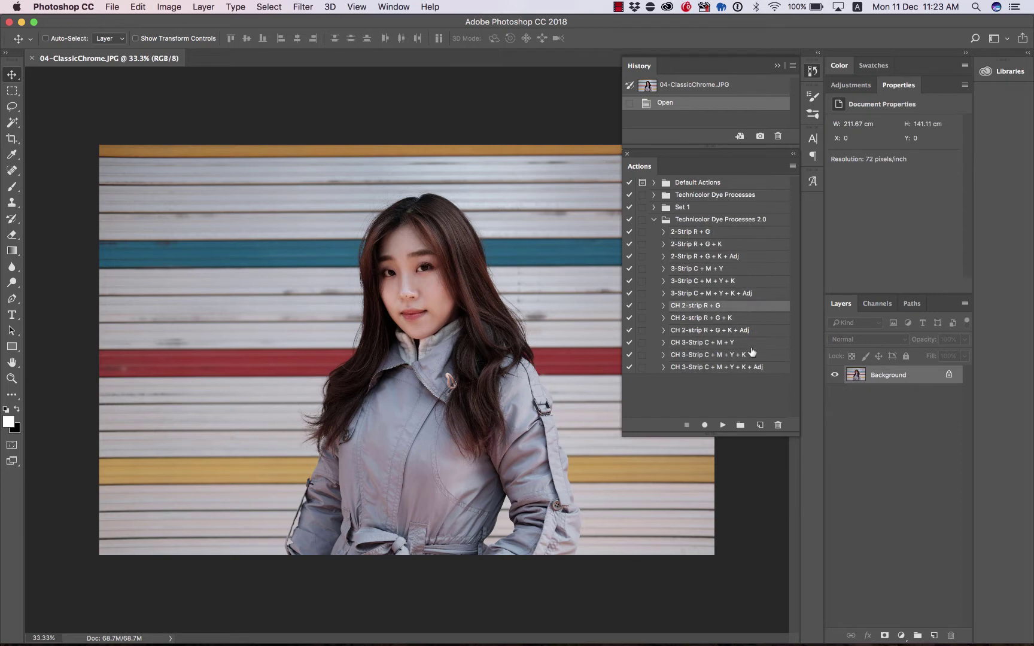
{"action": "left_click", "coordinate": [752, 370], "text": "shift"}
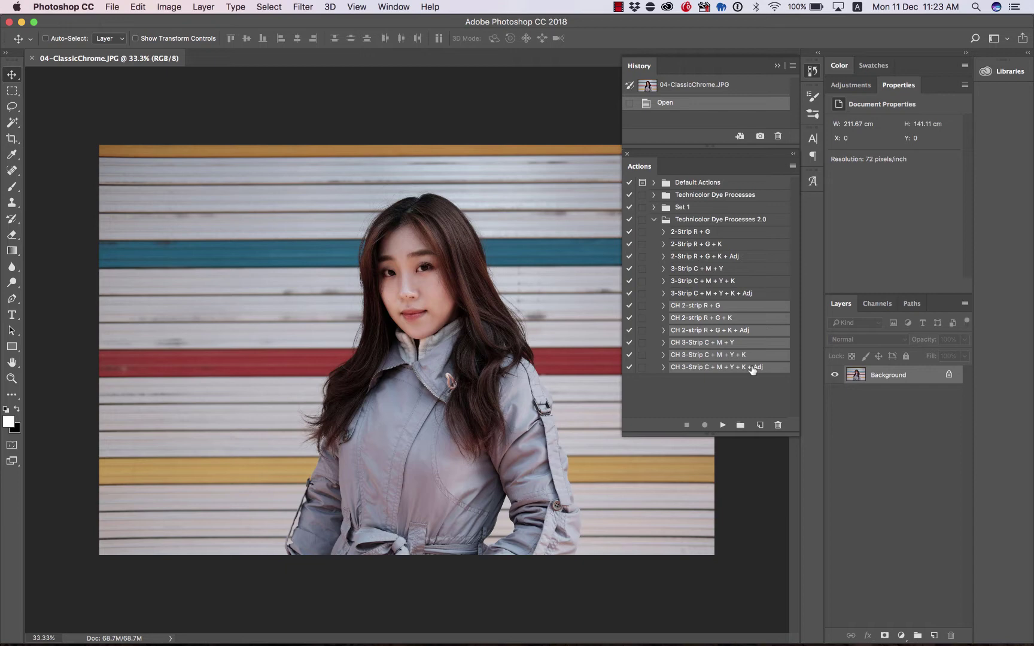
{"action": "left_click", "coordinate": [739, 418]}
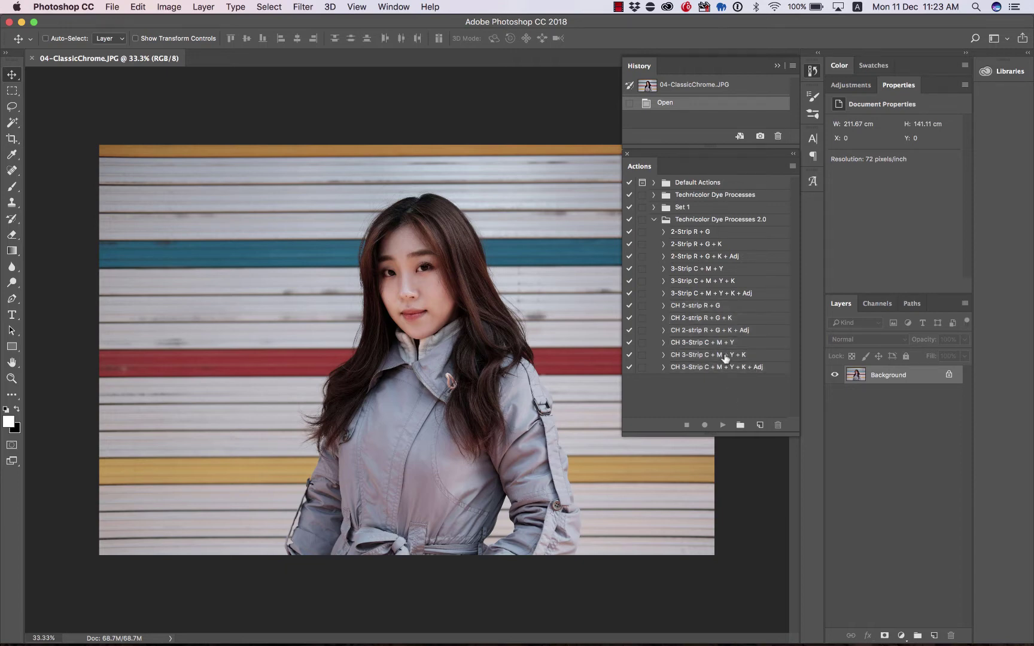
{"action": "left_click", "coordinate": [740, 307]}
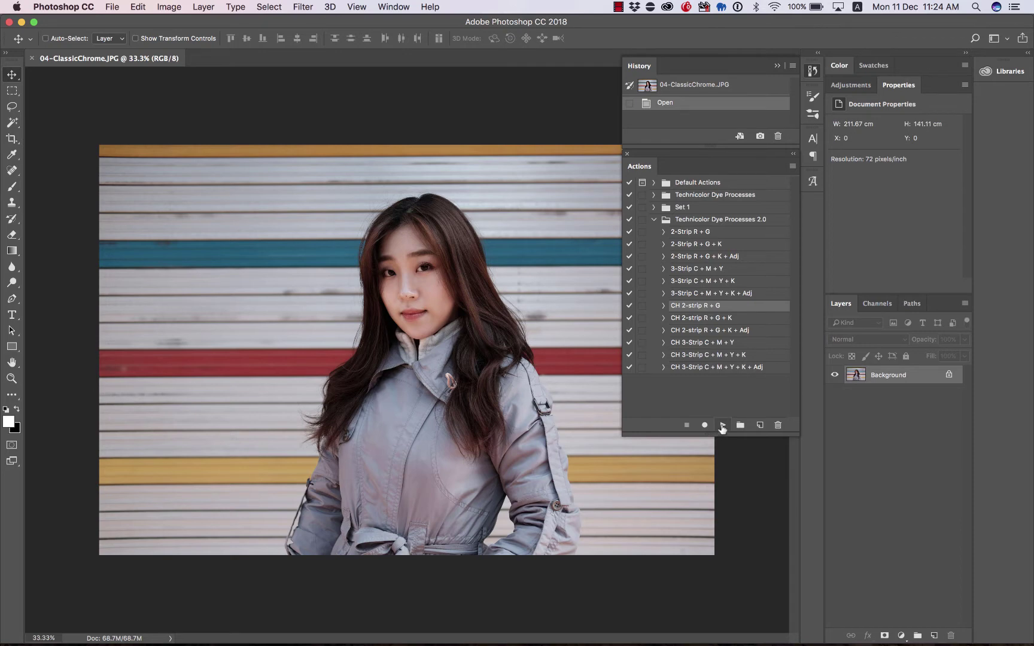
{"action": "left_click", "coordinate": [722, 426]}
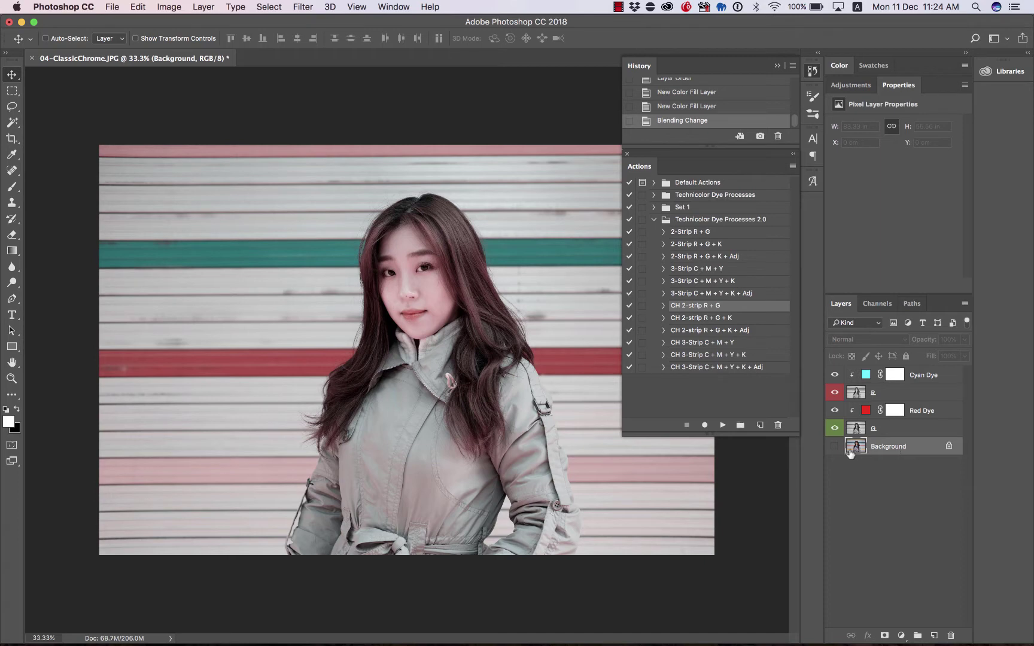
Preview the R, Cyan Dye, G and Red Dye layers individually, then restore full colour.
{"action": "left_click", "coordinate": [835, 393], "text": "alt"}
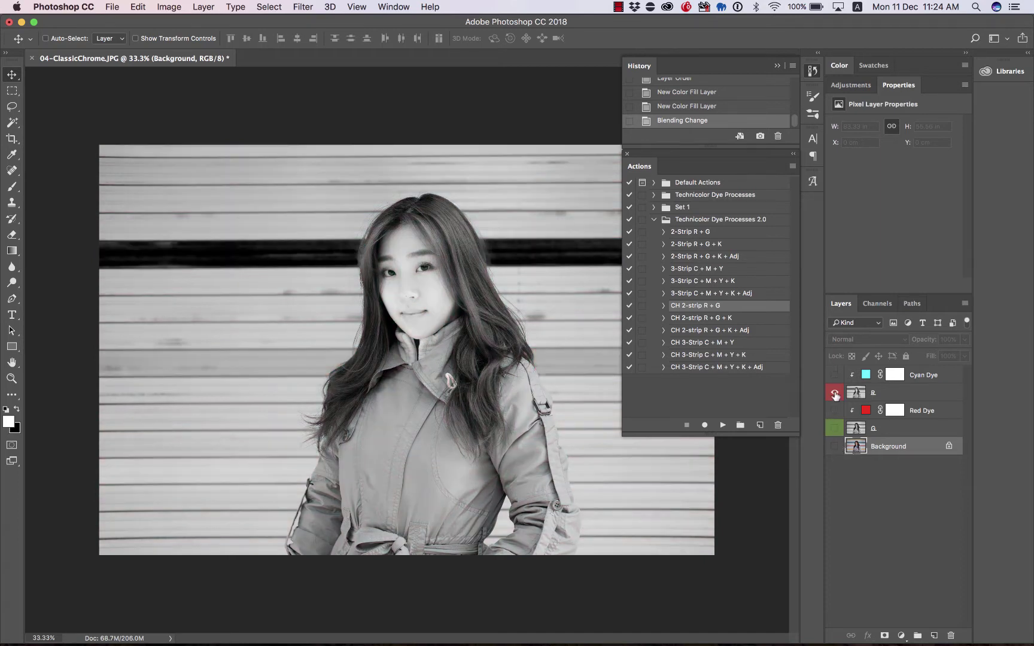
{"action": "left_click", "coordinate": [834, 376]}
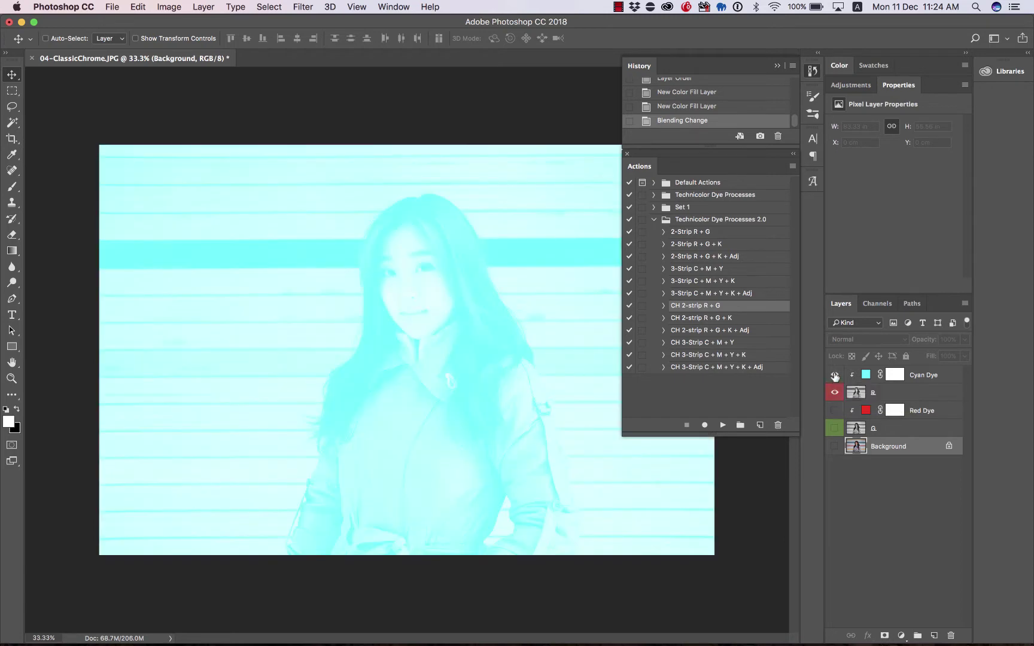
{"action": "left_click", "coordinate": [834, 429], "text": "alt"}
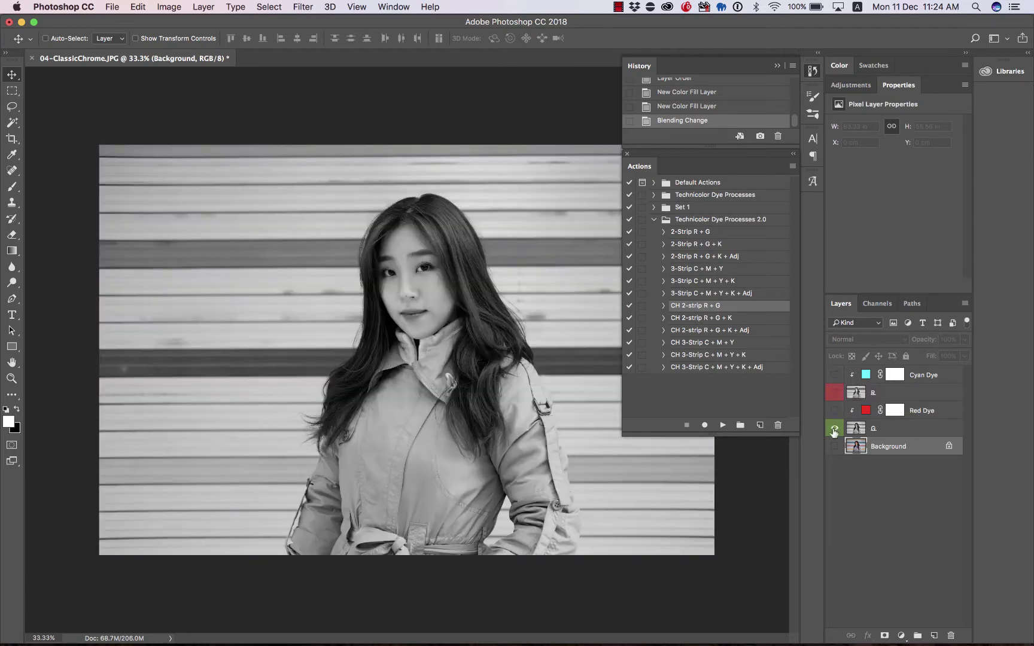
{"action": "left_click", "coordinate": [835, 411]}
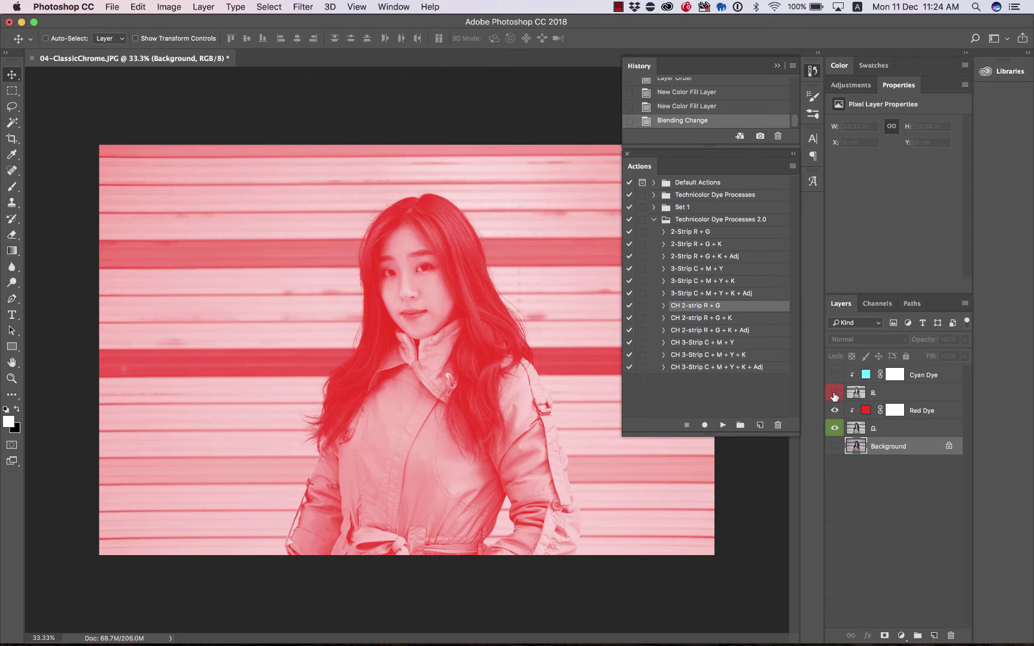
{"action": "left_click", "coordinate": [835, 393]}
{"action": "left_click", "coordinate": [834, 375]}
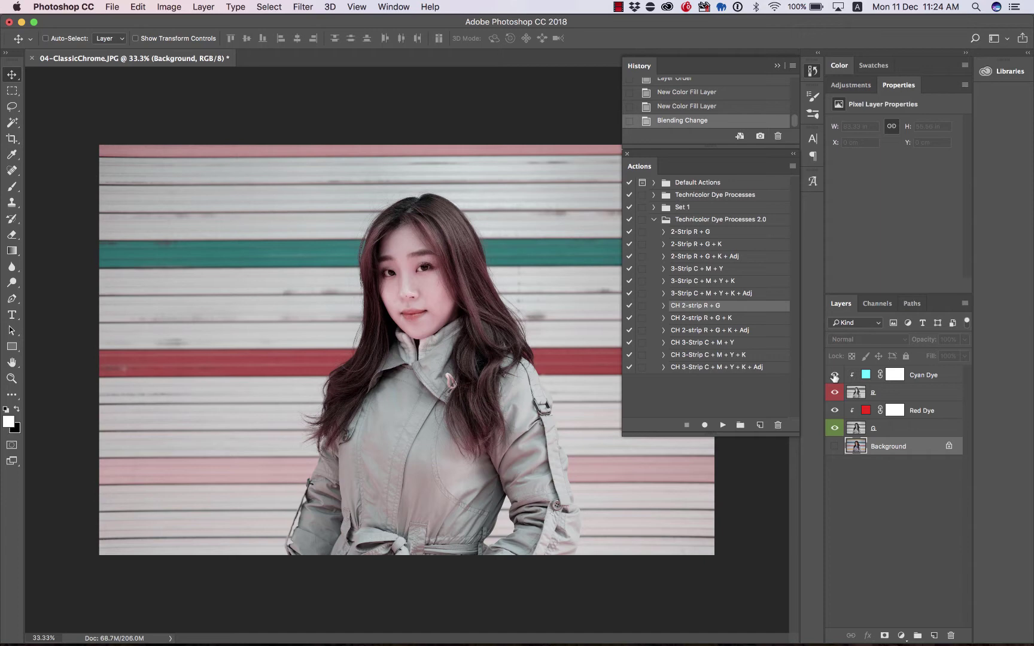
{"action": "scroll", "coordinate": [682, 90], "scroll_direction": "up", "scroll_amount": 10}
Revert to the original photo and run the 2-Strip R + G + K action.
{"action": "left_click", "coordinate": [685, 85]}
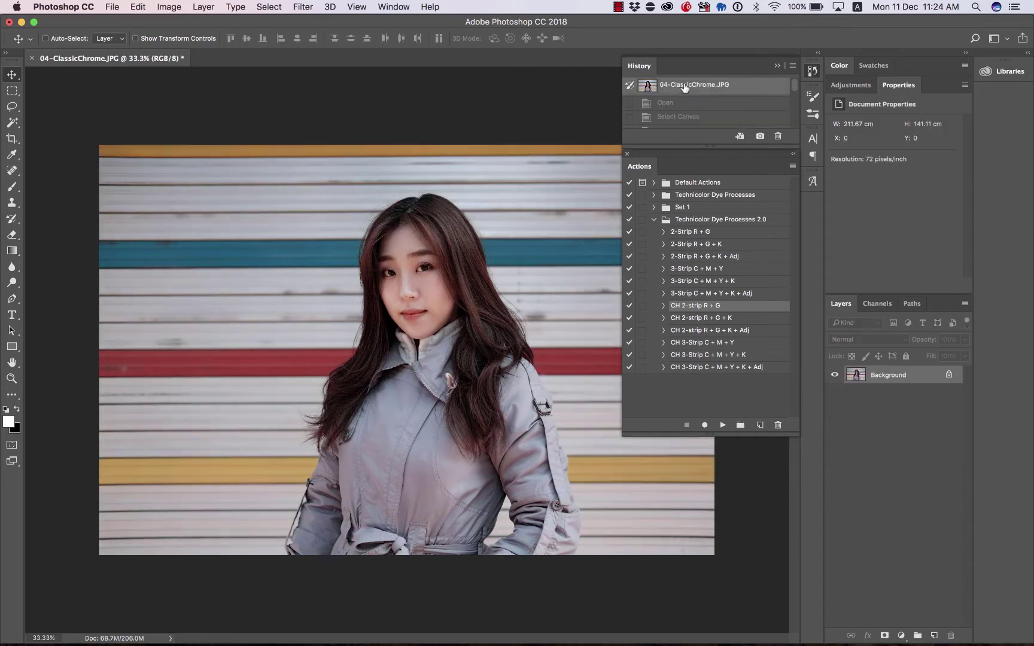
{"action": "left_click", "coordinate": [733, 246]}
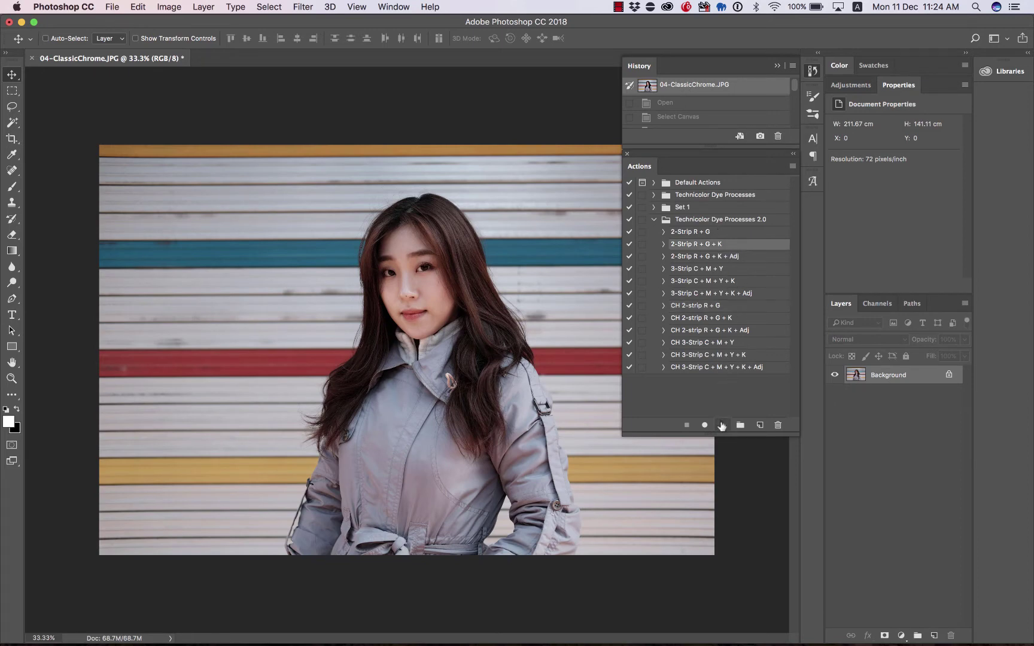
{"action": "left_click", "coordinate": [722, 426]}
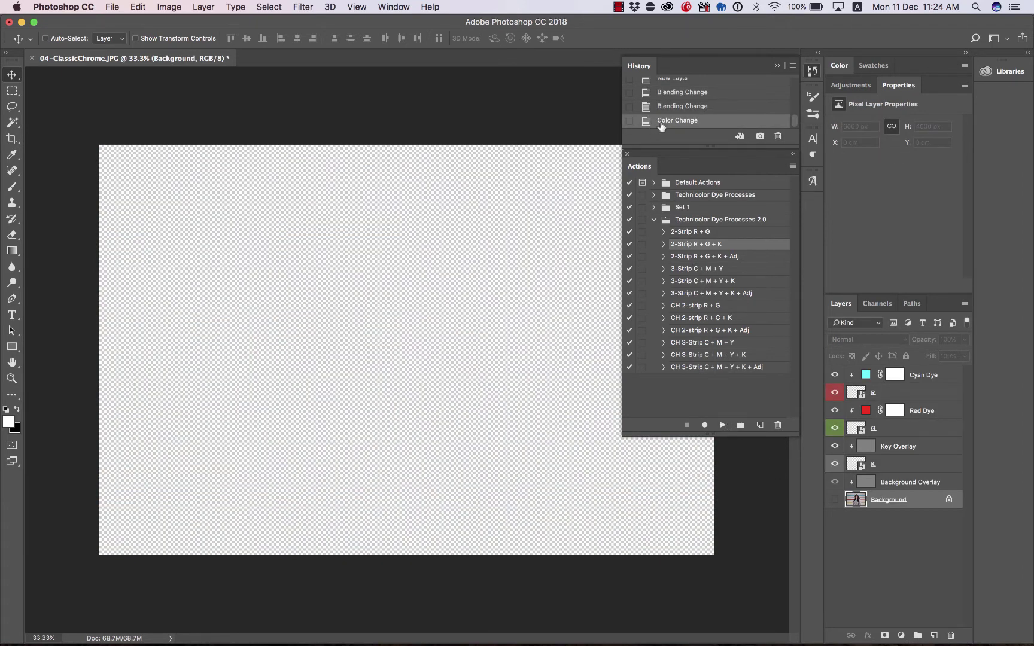
Revert again, run CH 2-strip R + G + K instead, and select the Cyan Dye layer.
{"action": "scroll", "coordinate": [685, 113], "scroll_direction": "up", "scroll_amount": 5}
{"action": "left_click", "coordinate": [689, 88]}
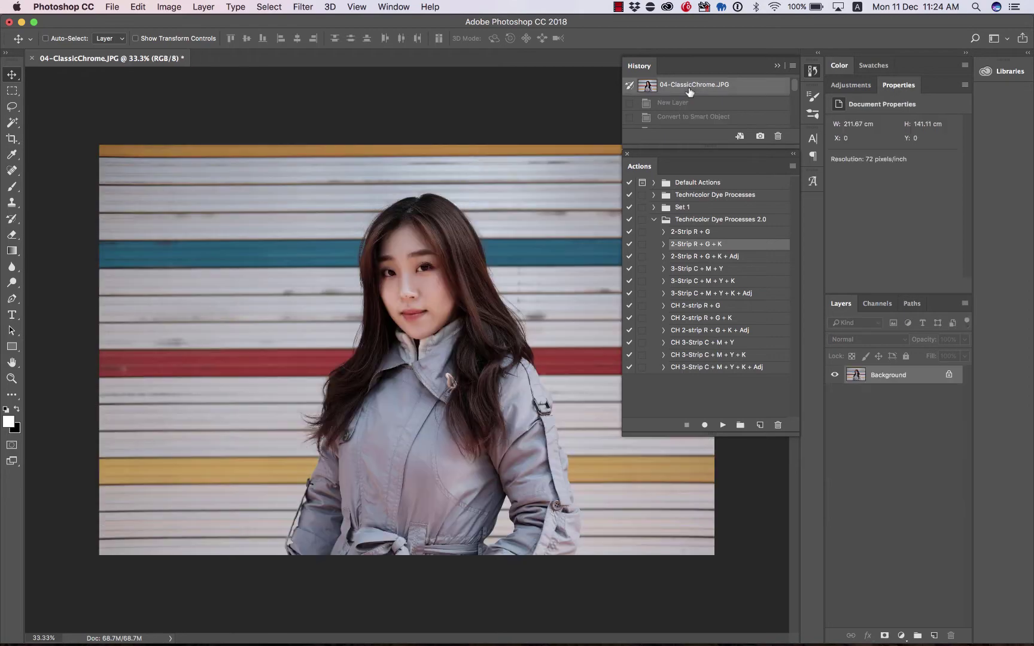
{"action": "left_click", "coordinate": [708, 319]}
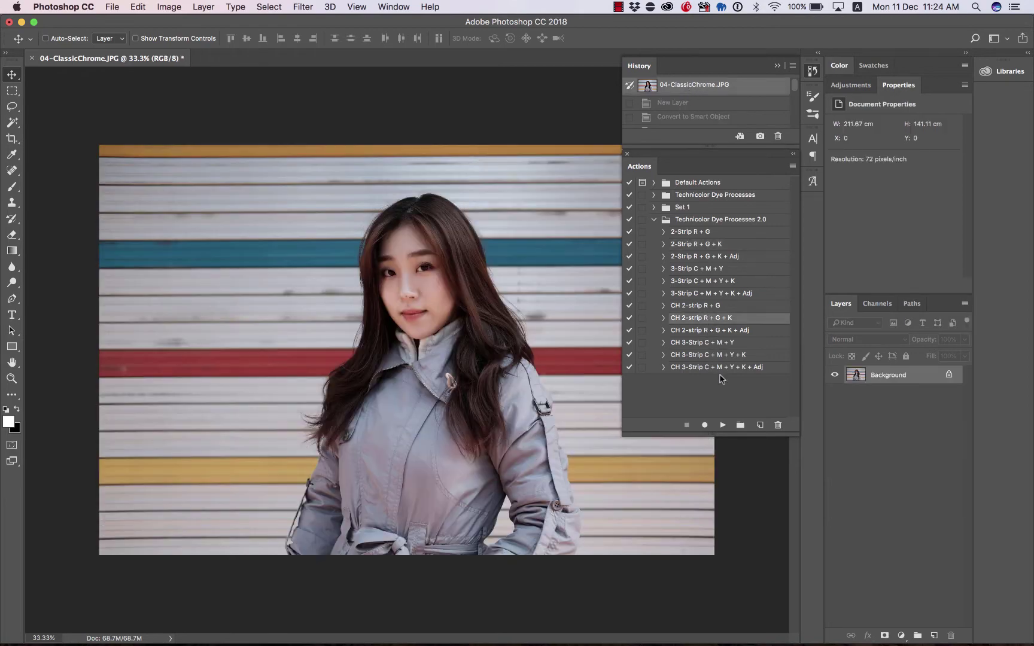
{"action": "left_click", "coordinate": [723, 425]}
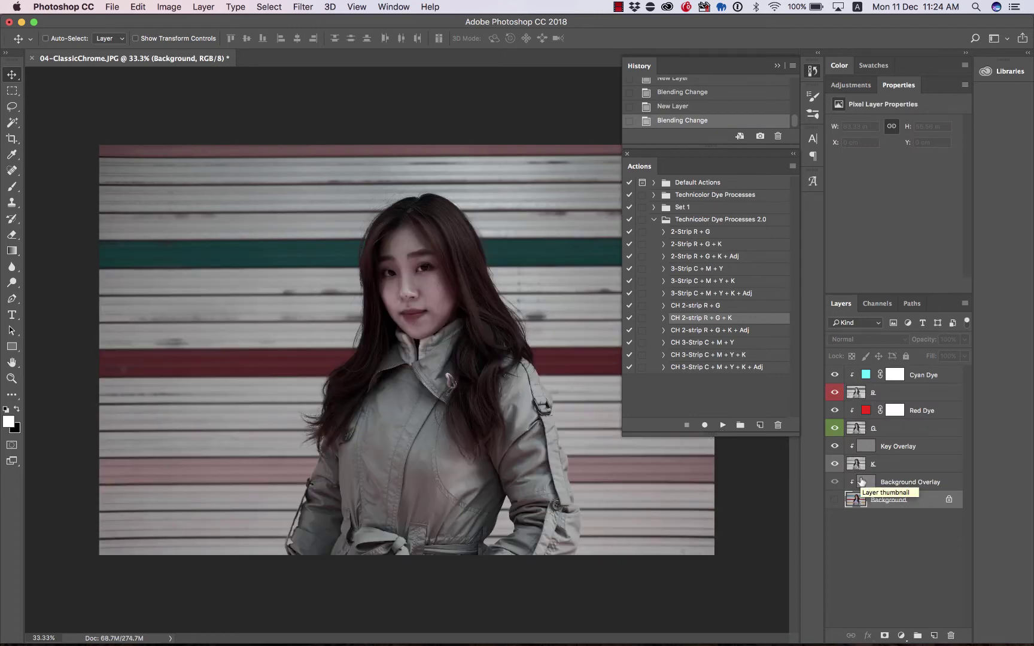
{"action": "left_click", "coordinate": [934, 376]}
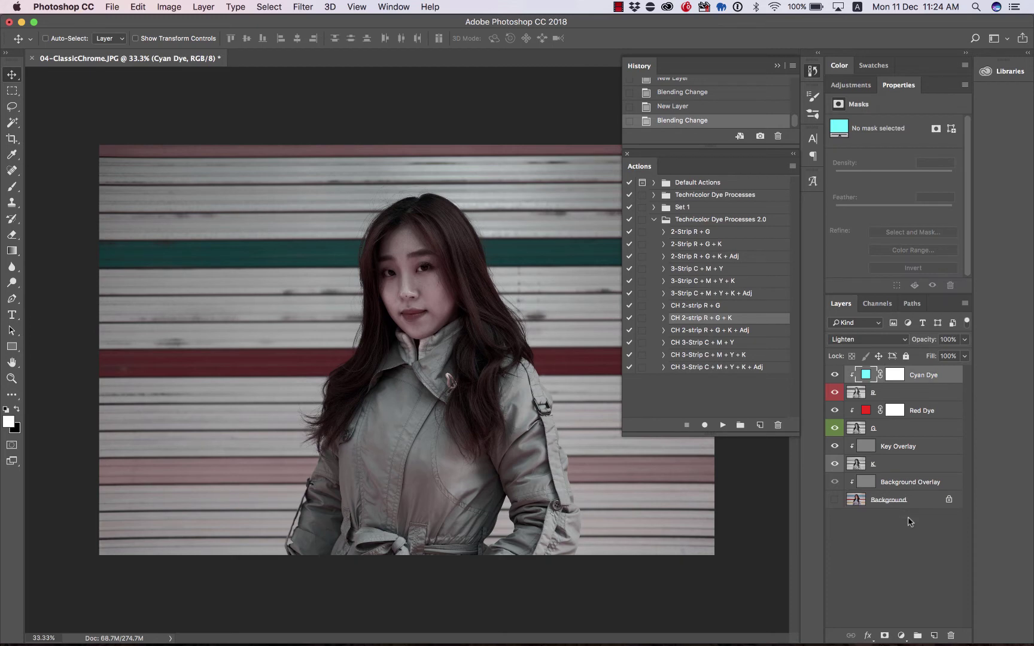
{"action": "left_click", "coordinate": [855, 86]}
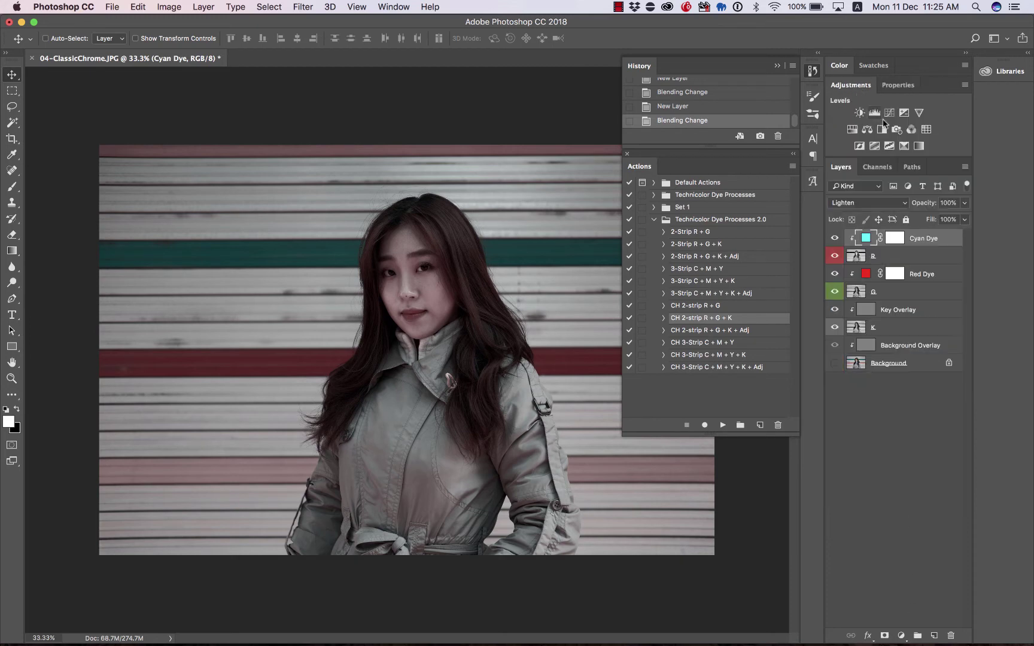
Add an Exposure layer at +2.92 above Cyan Dye, then close the document without saving.
{"action": "left_click", "coordinate": [904, 113]}
{"action": "mouse_move", "coordinate": [894, 155]}
{"action": "left_mouse_down"}
{"action": "mouse_move", "coordinate": [921, 157]}
{"action": "mouse_move", "coordinate": [908, 156]}
{"action": "left_mouse_up"}
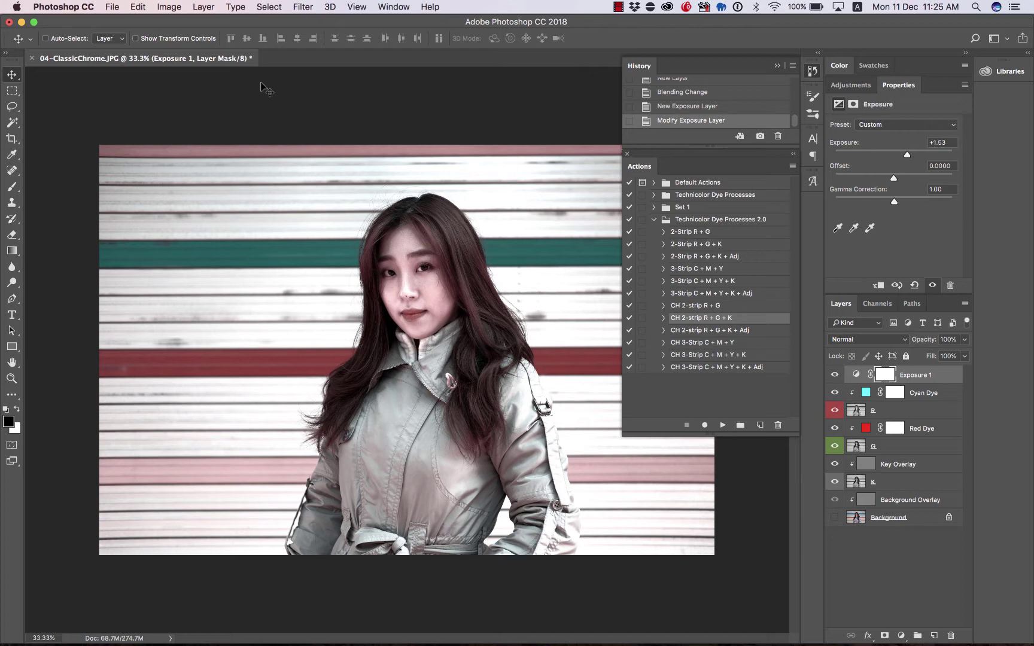
{"action": "key", "text": "super+w"}
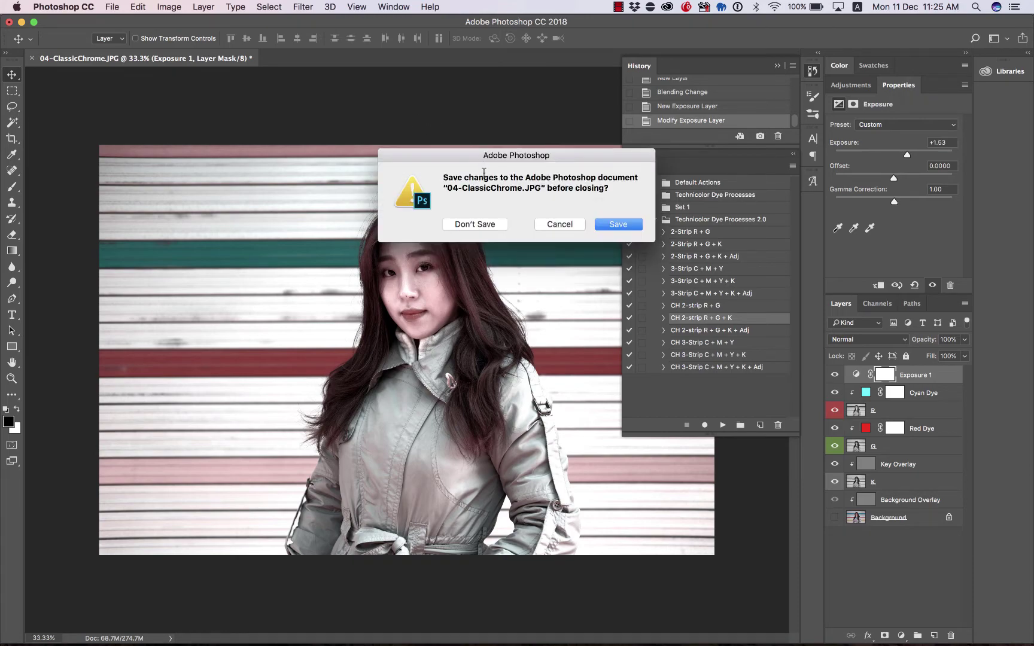
{"action": "left_click", "coordinate": [482, 226]}
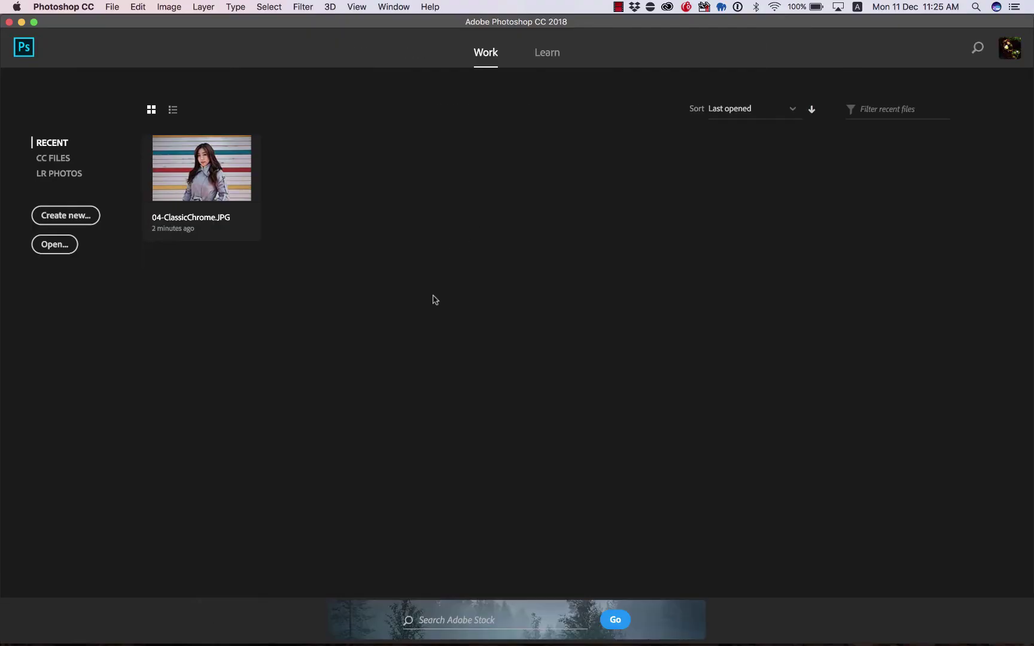
Switch to Finder and drag 05-Acros.JPG from the Fuji folder into Photoshop.
{"action": "key", "text": "super+Tab"}
{"action": "key", "text": "super+shift+Tab"}
{"action": "key", "text": "super+Tab"}
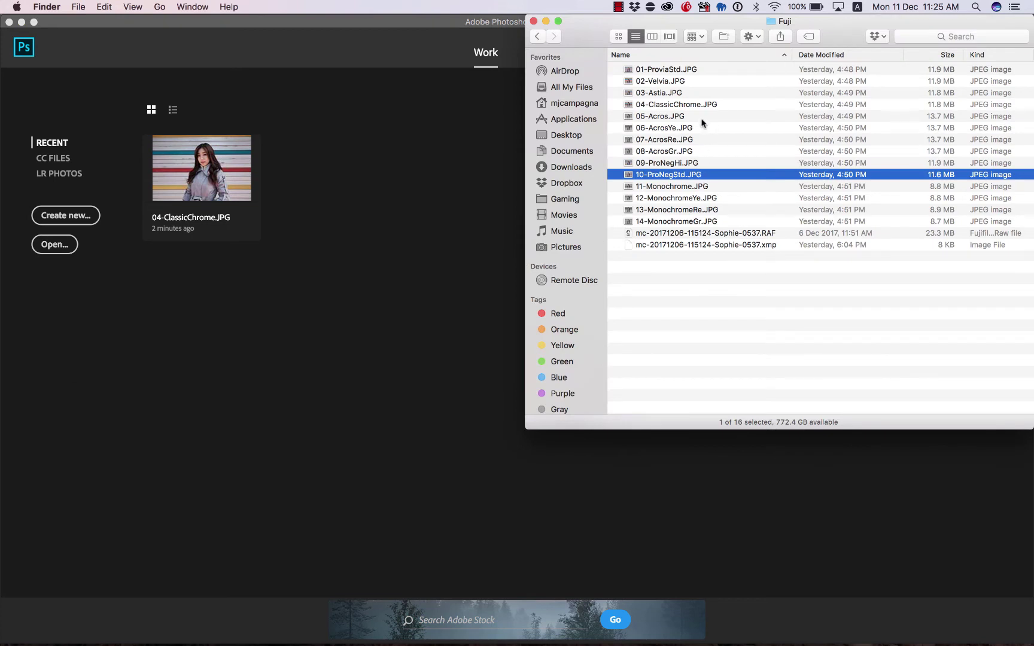
{"action": "left_click", "coordinate": [661, 118]}
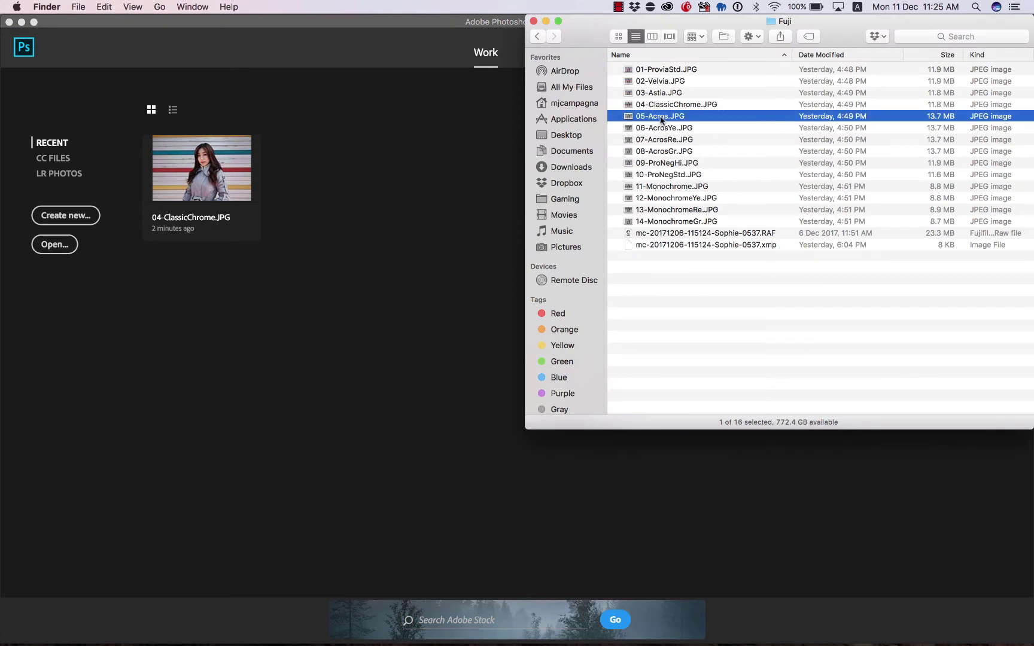
{"action": "left_click_drag", "start_coordinate": [694, 119], "coordinate": [470, 177]}
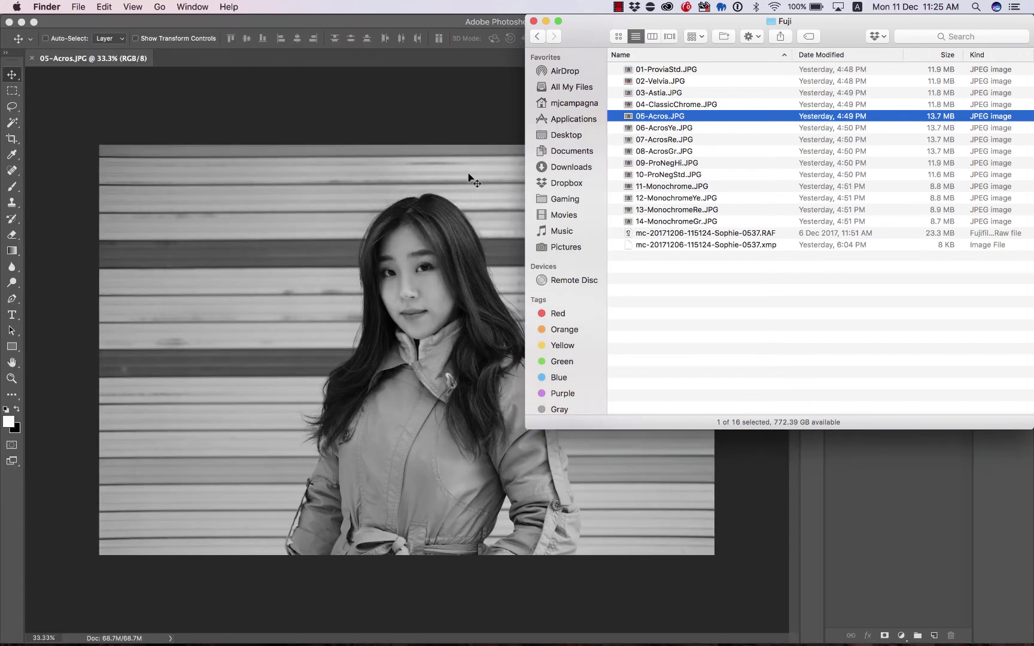
{"action": "left_click", "coordinate": [463, 123]}
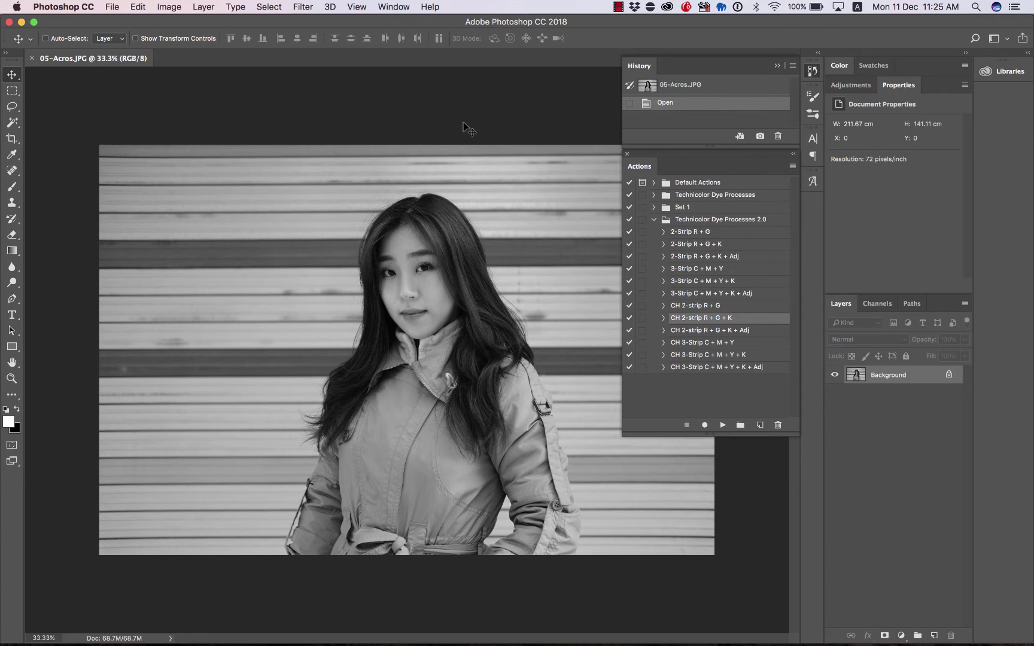
Select only the 2-Strip R + G action and play it on the Acros photo.
{"action": "left_click", "coordinate": [770, 295]}
{"action": "left_click", "coordinate": [744, 234], "text": "shift"}
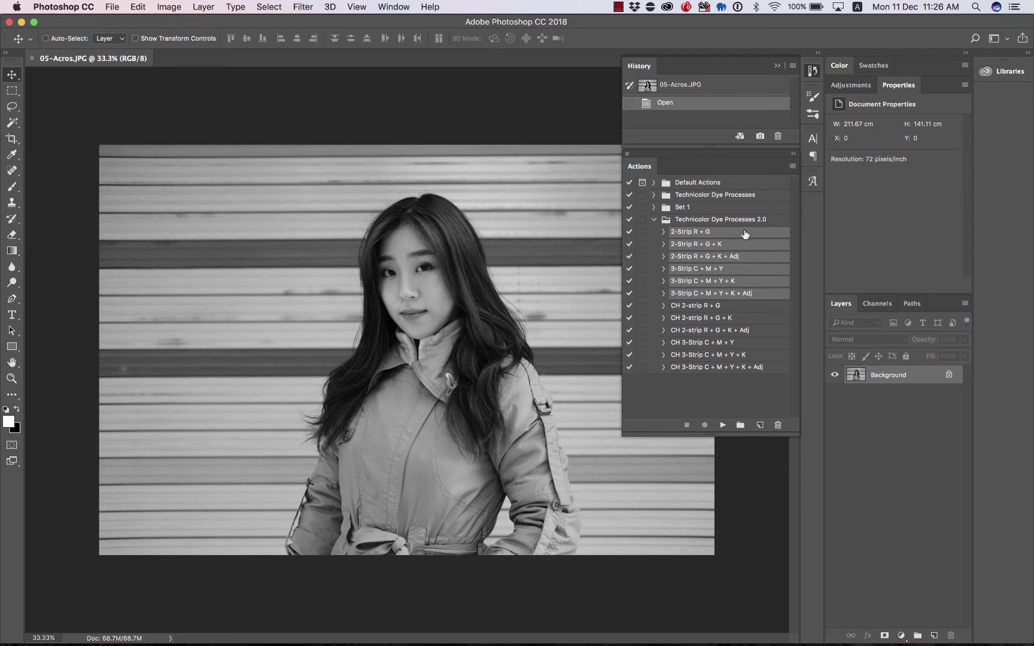
{"action": "left_click", "coordinate": [731, 237]}
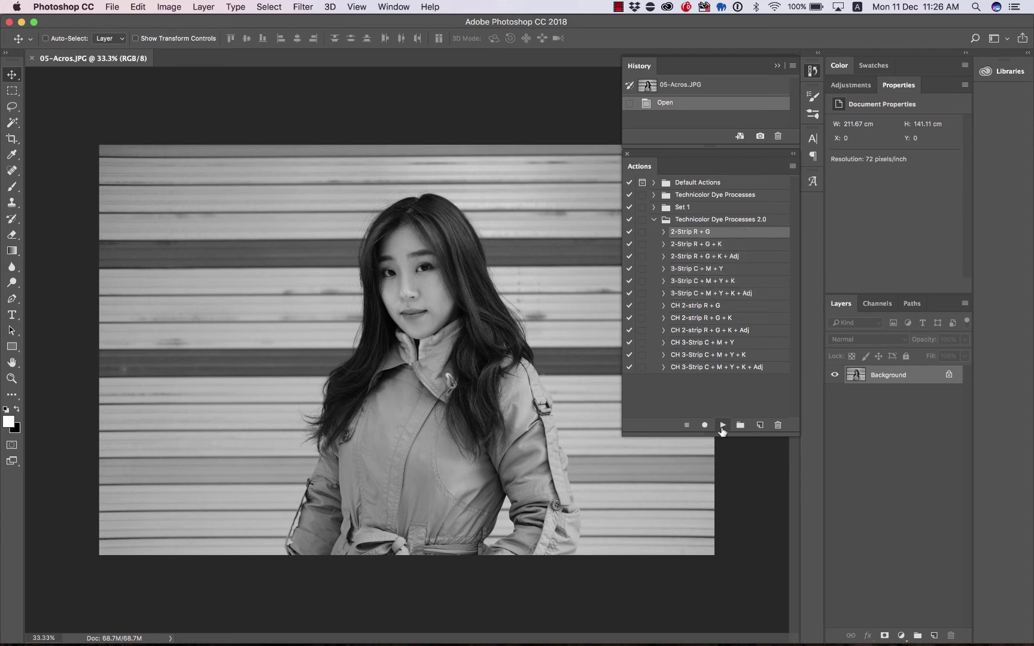
{"action": "left_click", "coordinate": [722, 425]}
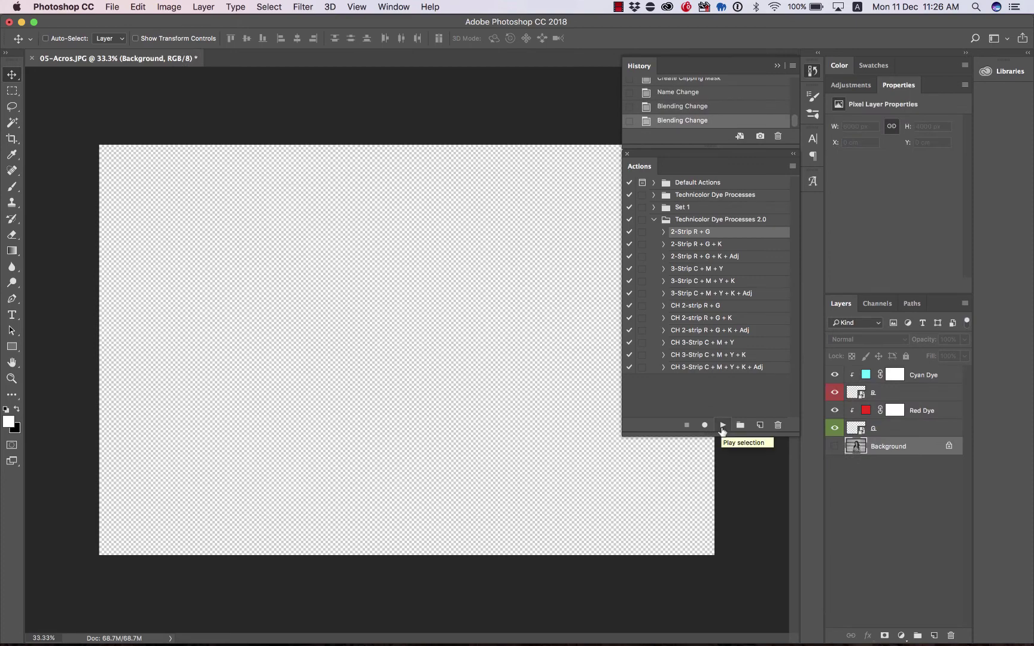
Select the G layer and open its smart object contents.
{"action": "left_click", "coordinate": [834, 447]}
{"action": "left_click", "coordinate": [835, 448]}
{"action": "left_click", "coordinate": [904, 430]}
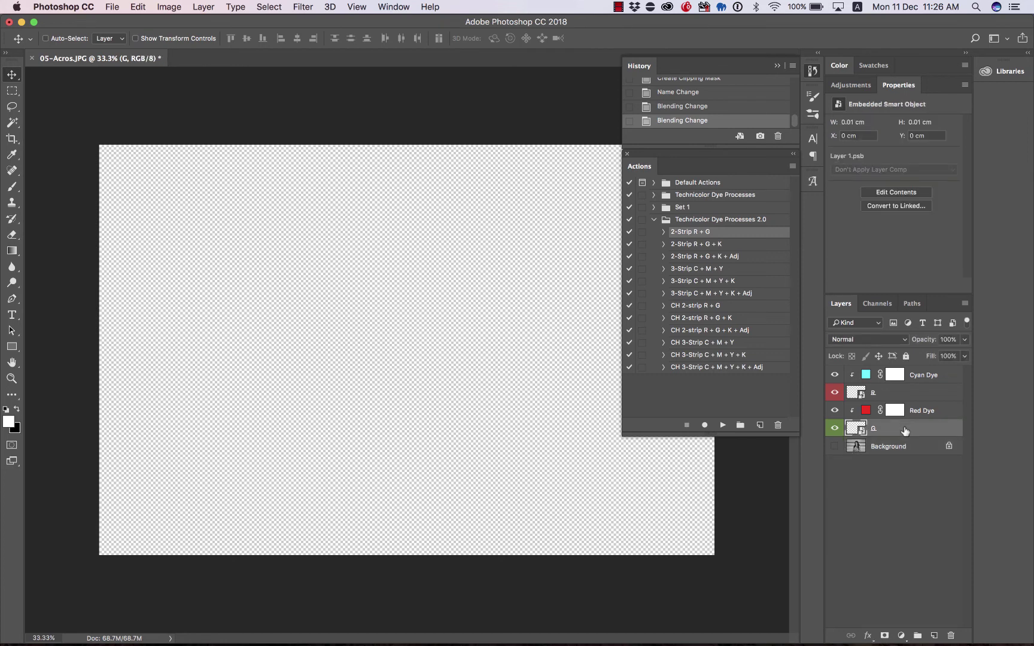
{"action": "left_click", "coordinate": [895, 393]}
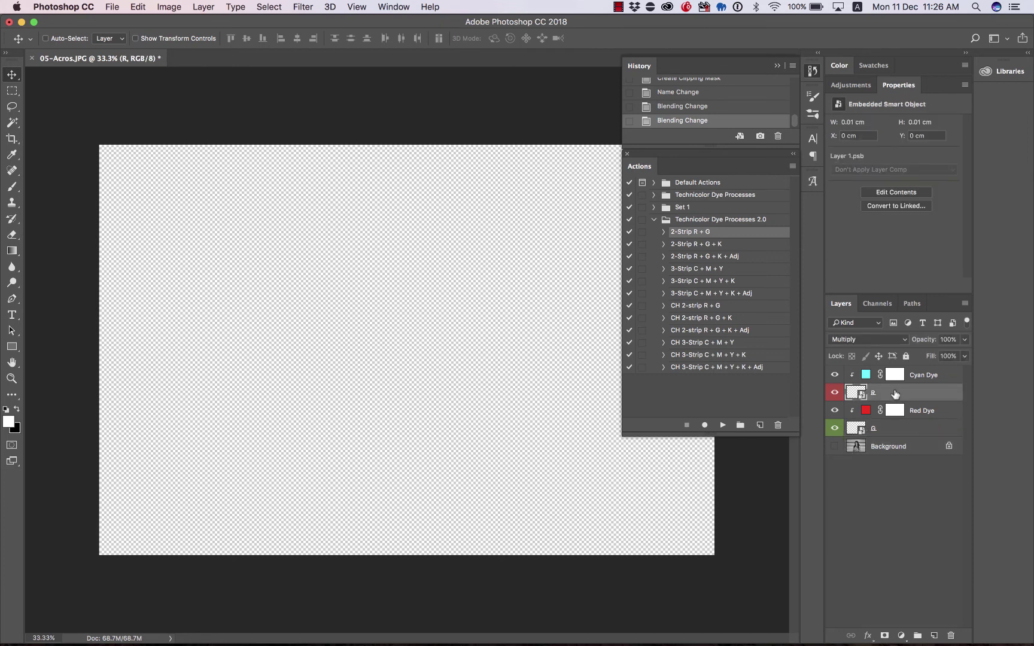
{"action": "left_click", "coordinate": [889, 432]}
{"action": "double_click", "coordinate": [857, 430]}
Place 08-AcrosGr.JPG into the G smart object, then save and close it.
{"action": "key", "text": "super+Tab"}
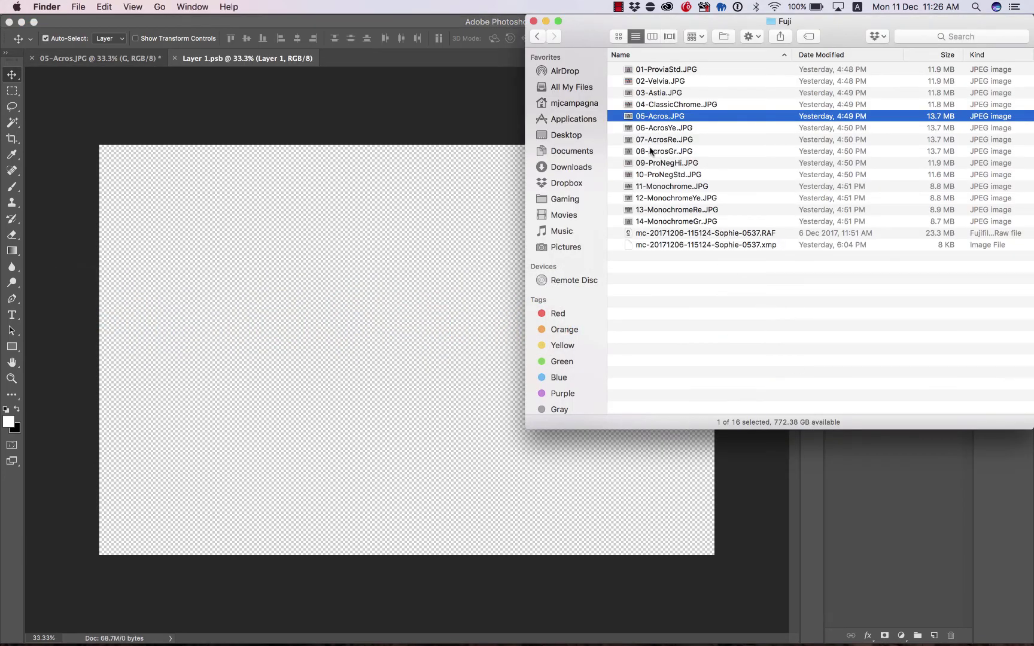
{"action": "left_click_drag", "start_coordinate": [650, 153], "coordinate": [427, 298]}
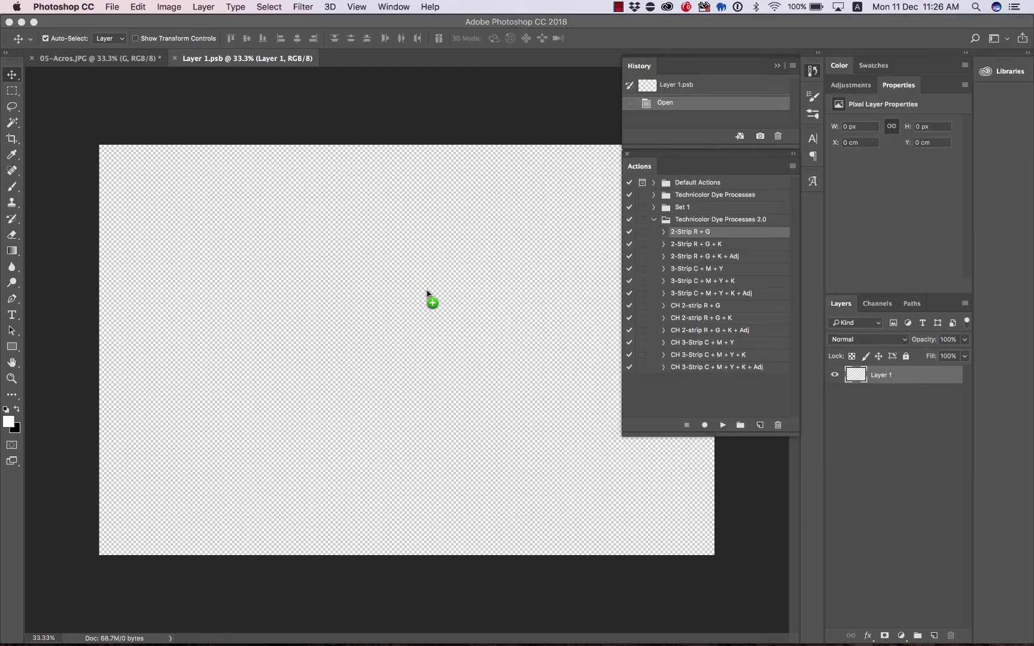
{"action": "key", "text": "Return"}
{"action": "key", "text": "super+s"}
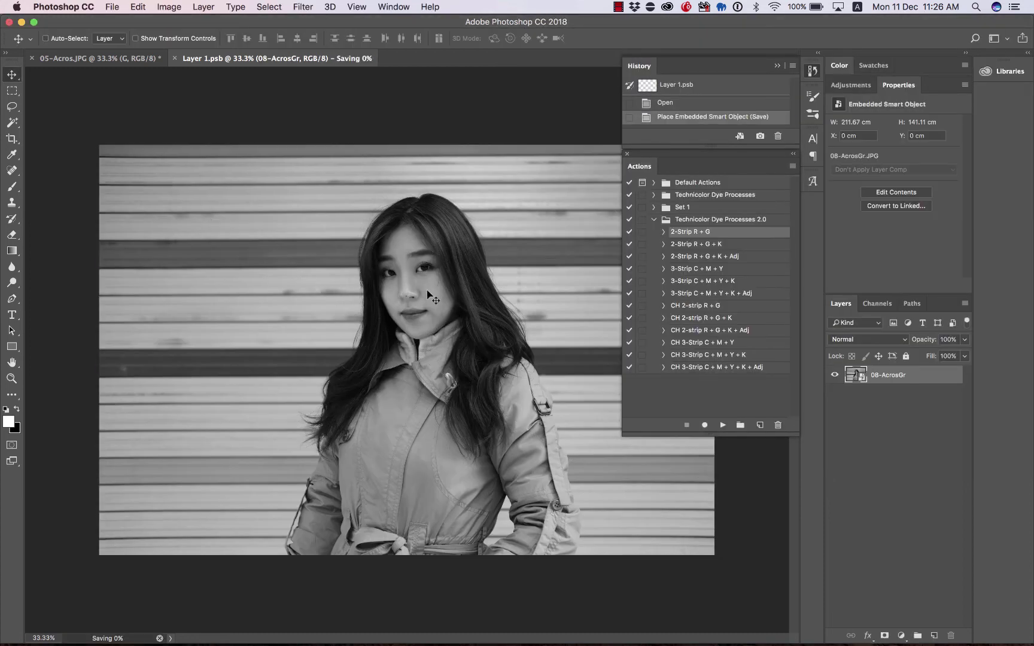
{"action": "key", "text": "super+w"}
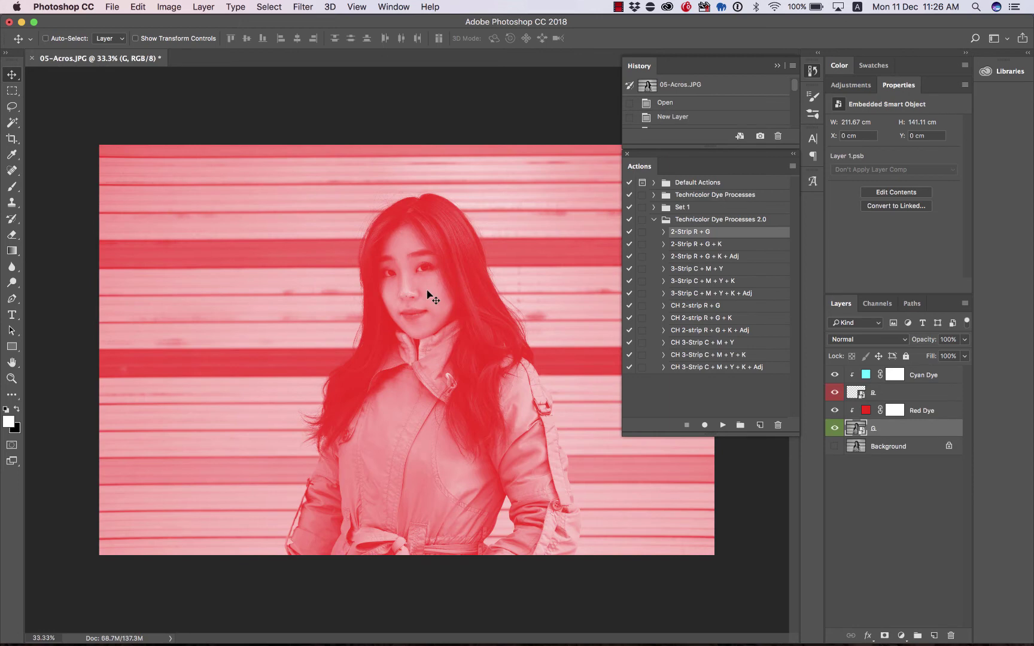
Open the R smart object, place 07-AcrosRe.JPG into it, then save and close.
{"action": "double_click", "coordinate": [853, 393]}
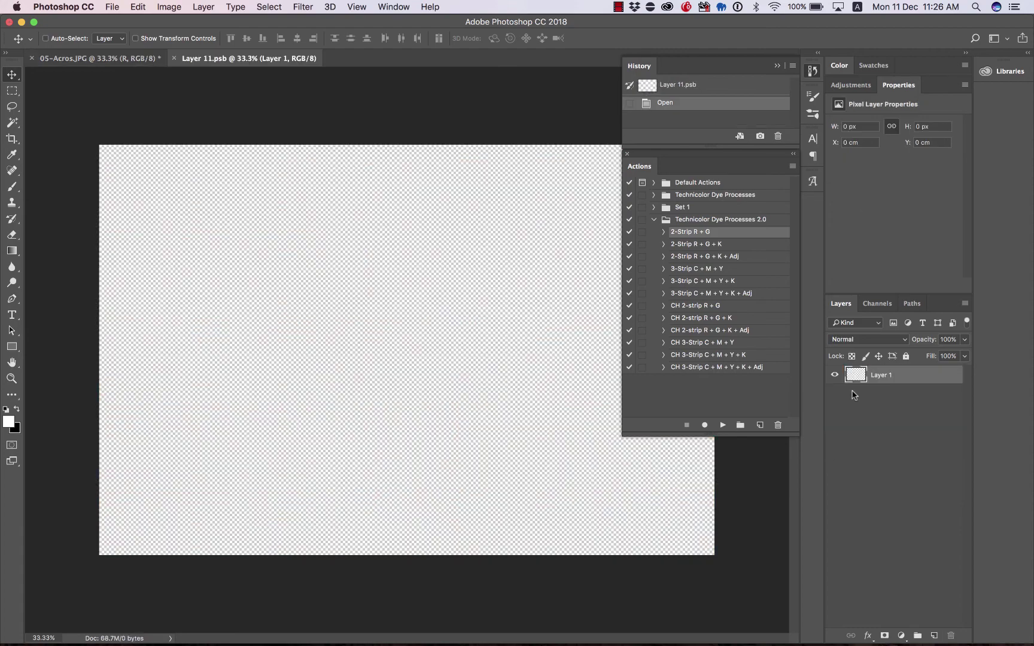
{"action": "key", "text": "super+Tab"}
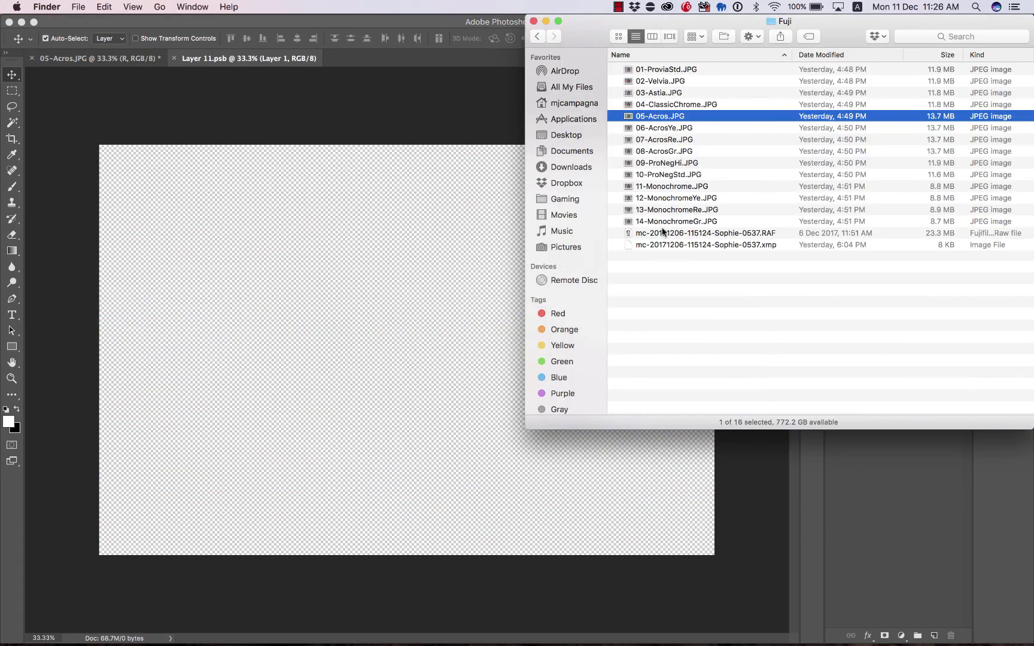
{"action": "left_click_drag", "start_coordinate": [661, 141], "coordinate": [376, 268]}
{"action": "key", "text": "Return"}
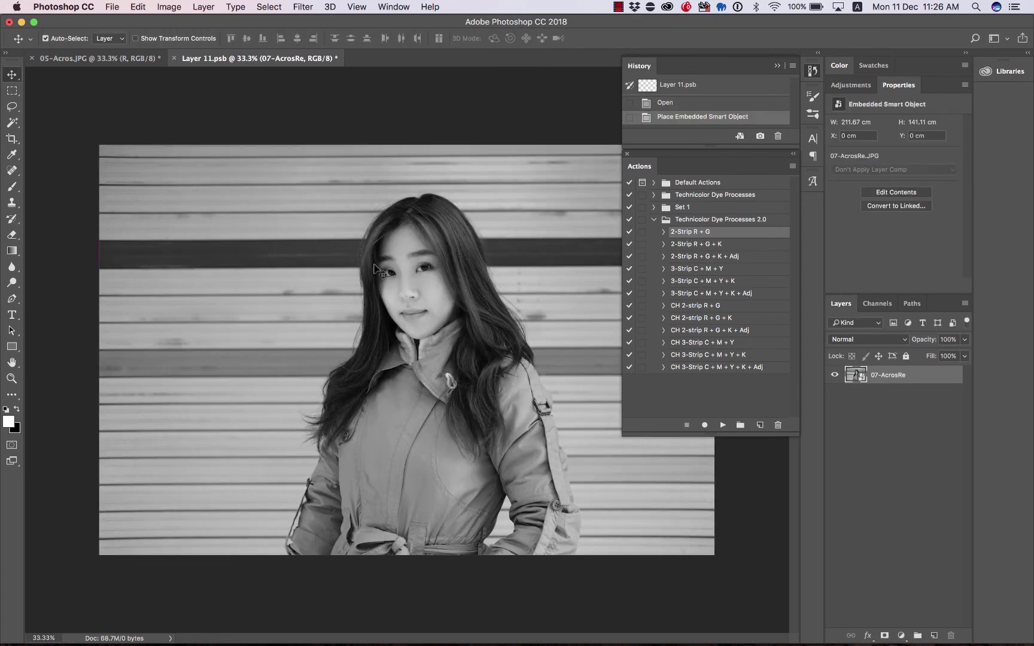
{"action": "key", "text": "super+w"}
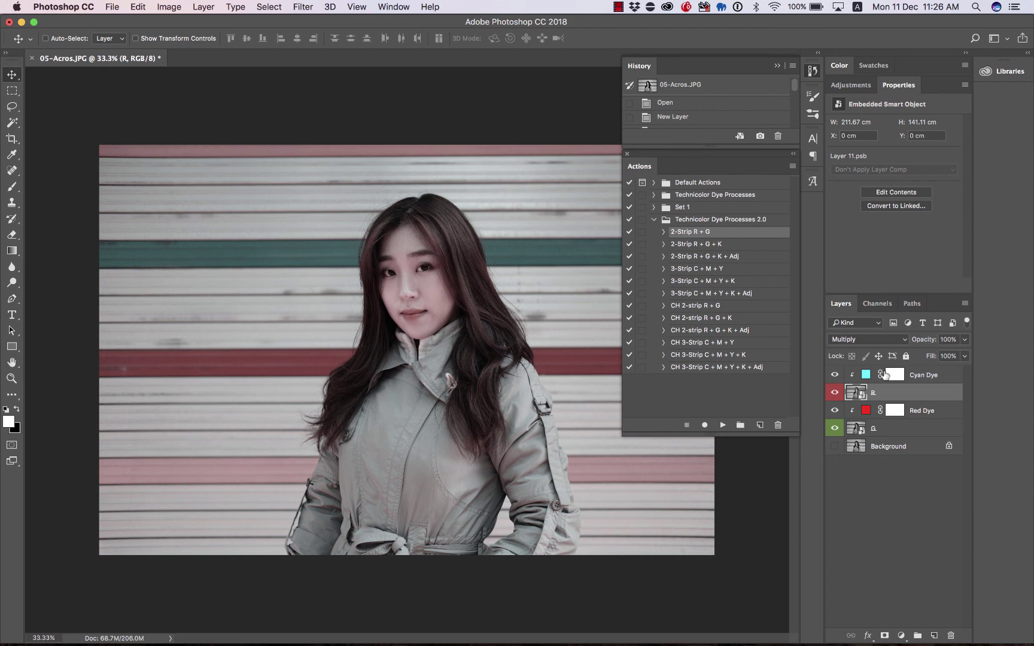
{"action": "left_click", "coordinate": [835, 394], "text": "alt"}
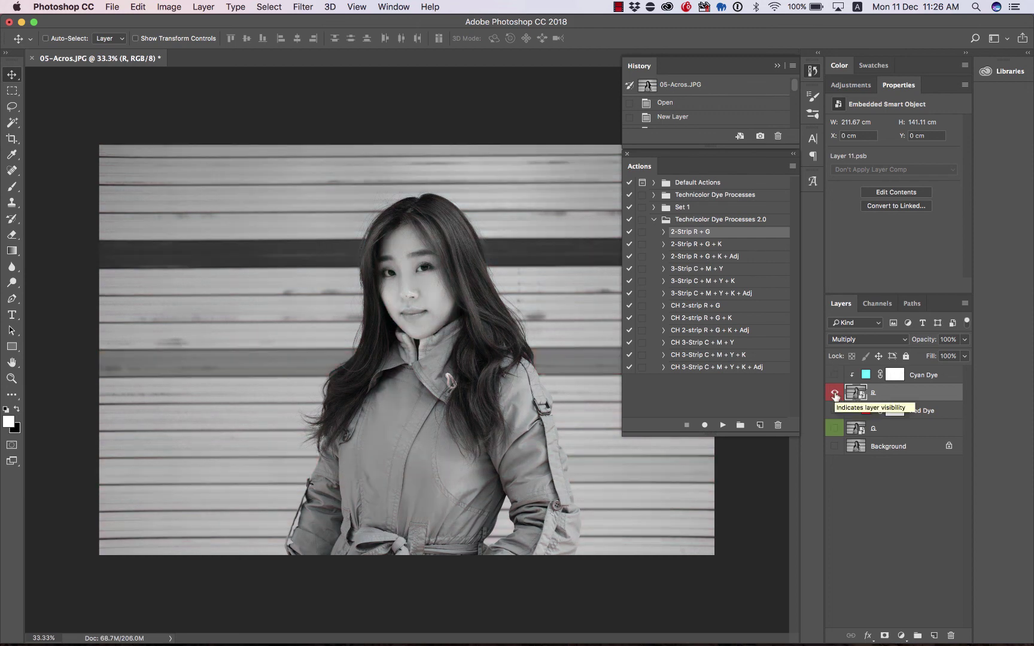
{"action": "left_click", "coordinate": [836, 429], "text": "alt"}
{"action": "left_click_drag", "start_coordinate": [834, 410], "coordinate": [834, 377]}
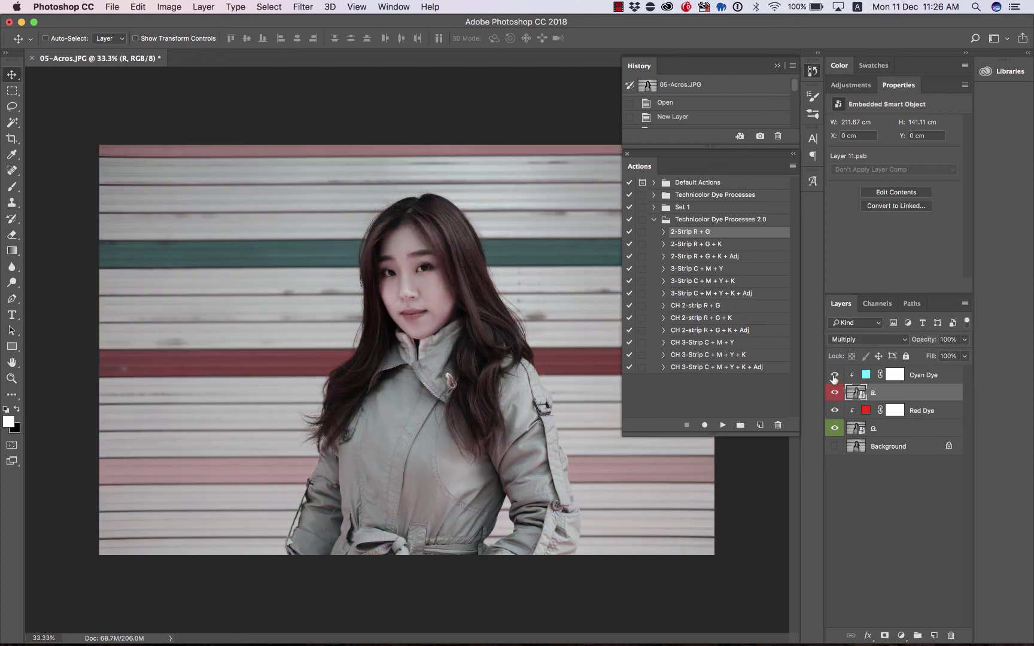